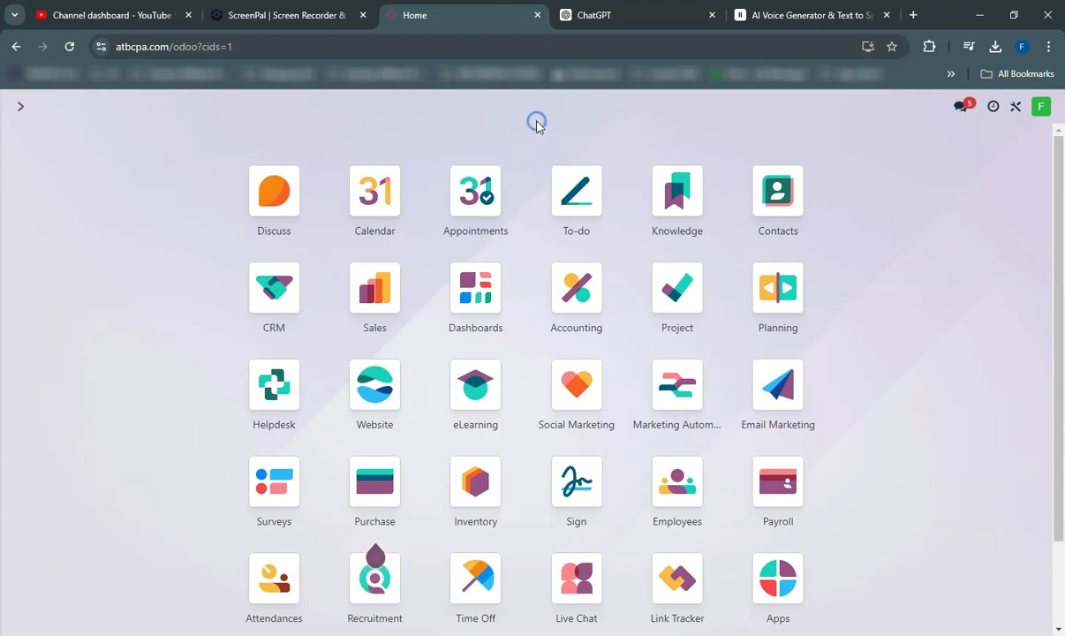
Search the home-screen menu for 'INVENT' and open Inventory / Products / Products.
type("PR")
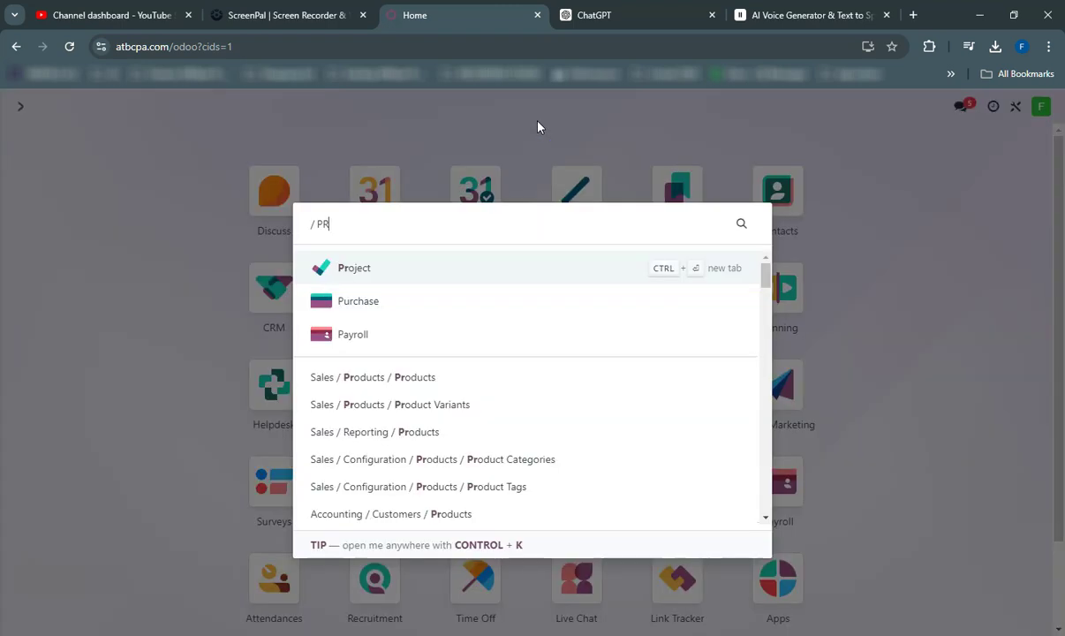
type("OD")
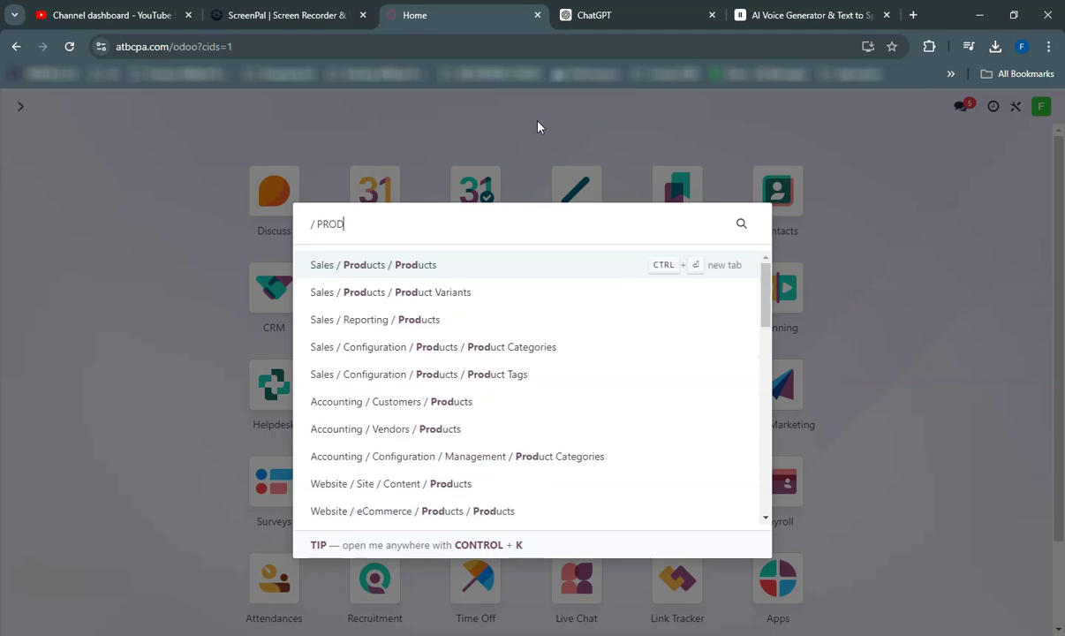
type("UCTS")
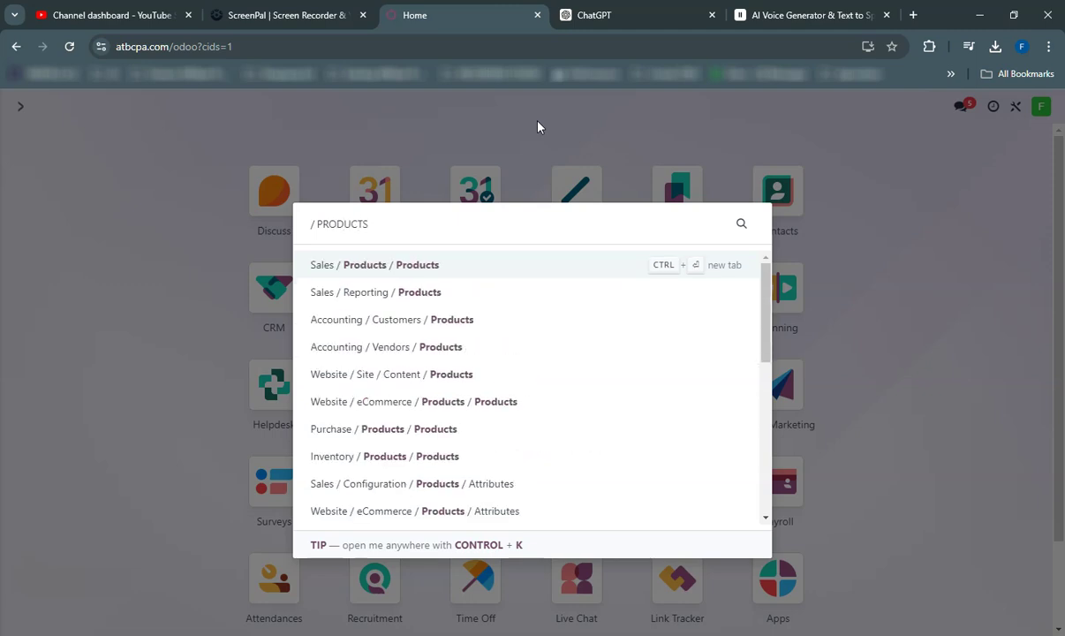
left_click(923, 283)
type("INVENT")
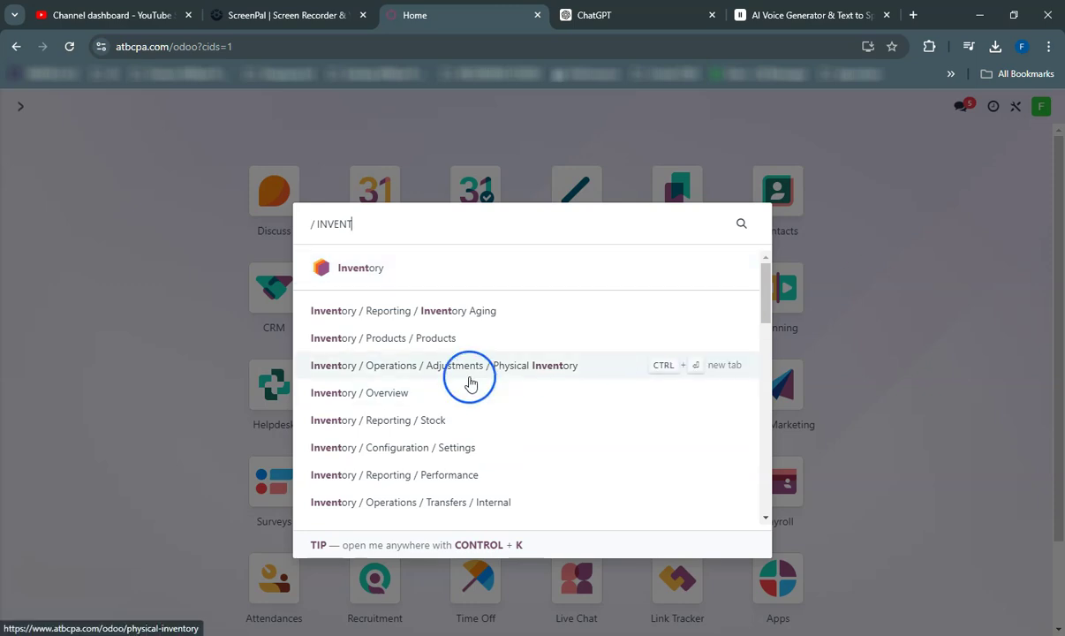
left_click(390, 345)
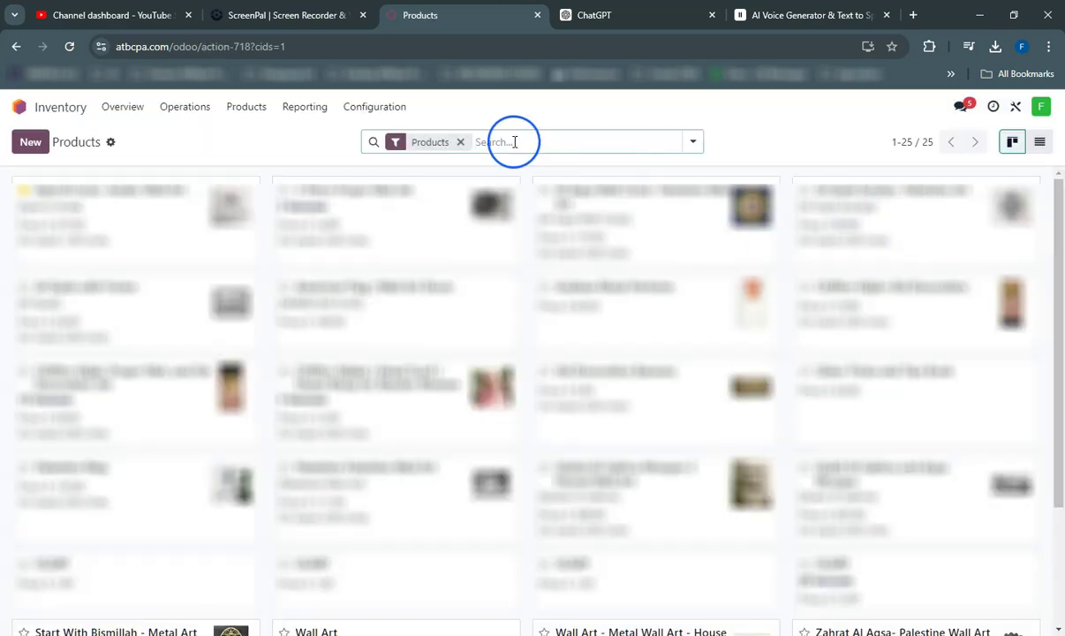
Clear the Products filter, switch to list view and select all 27 products.
left_click(460, 143)
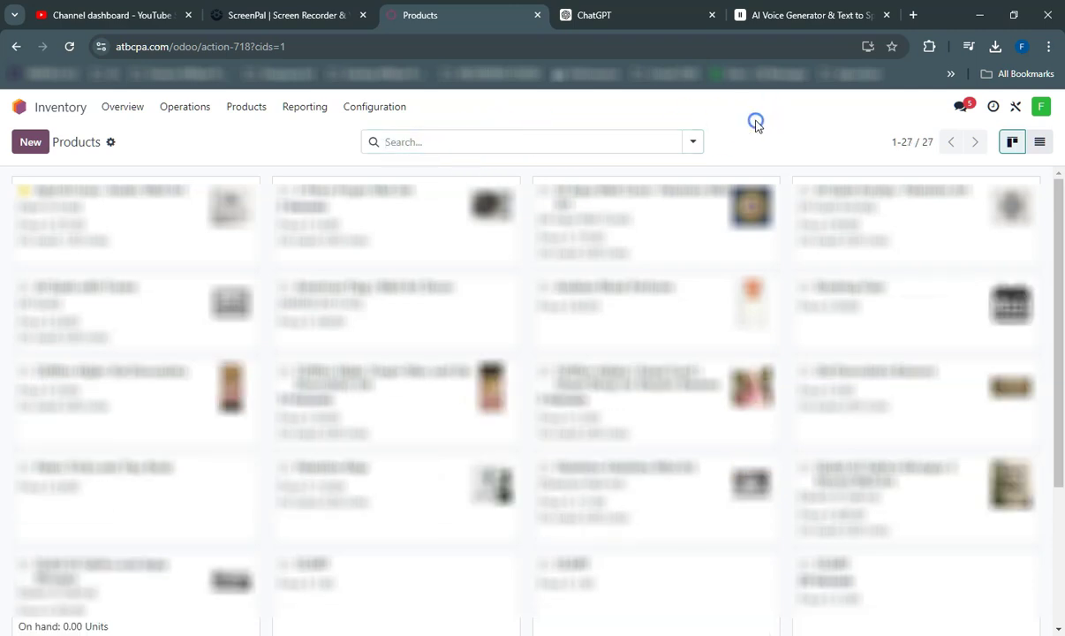
left_click(1040, 144)
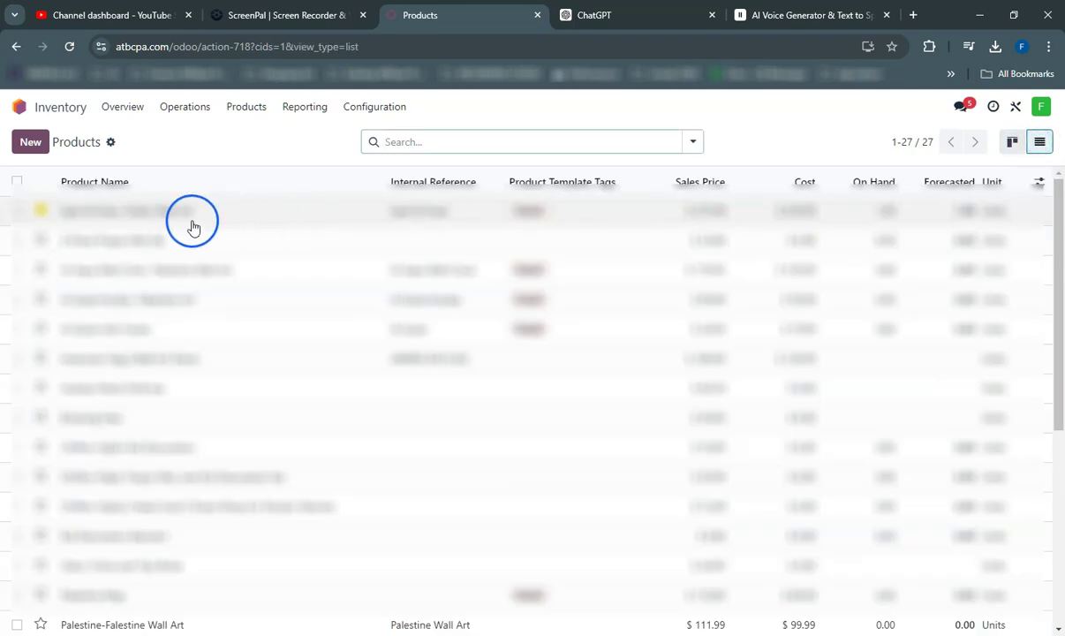
left_click(16, 183)
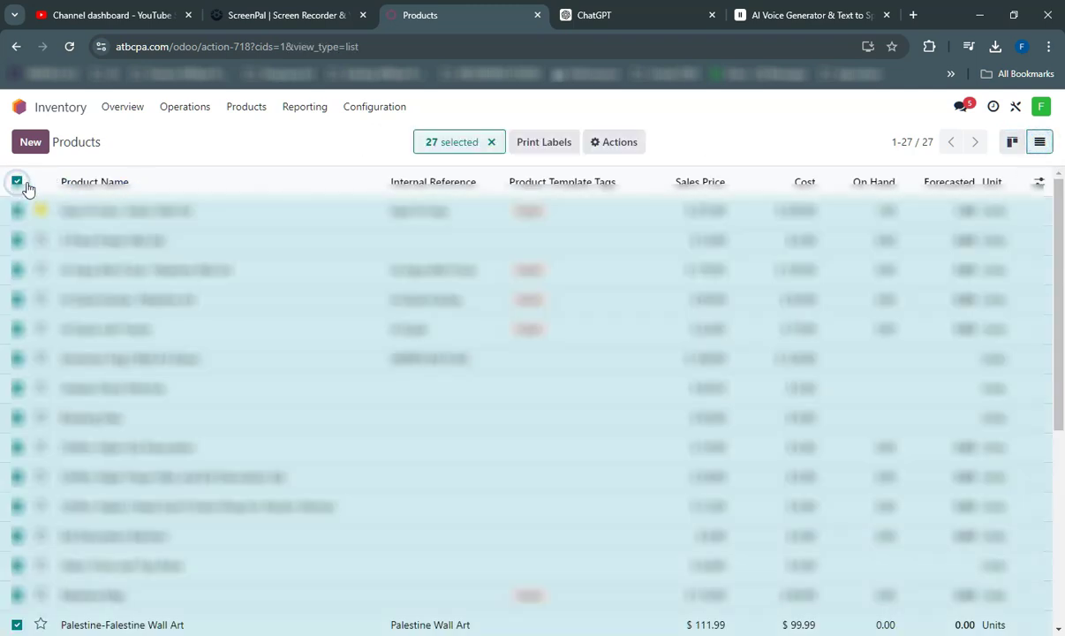
left_click(609, 150)
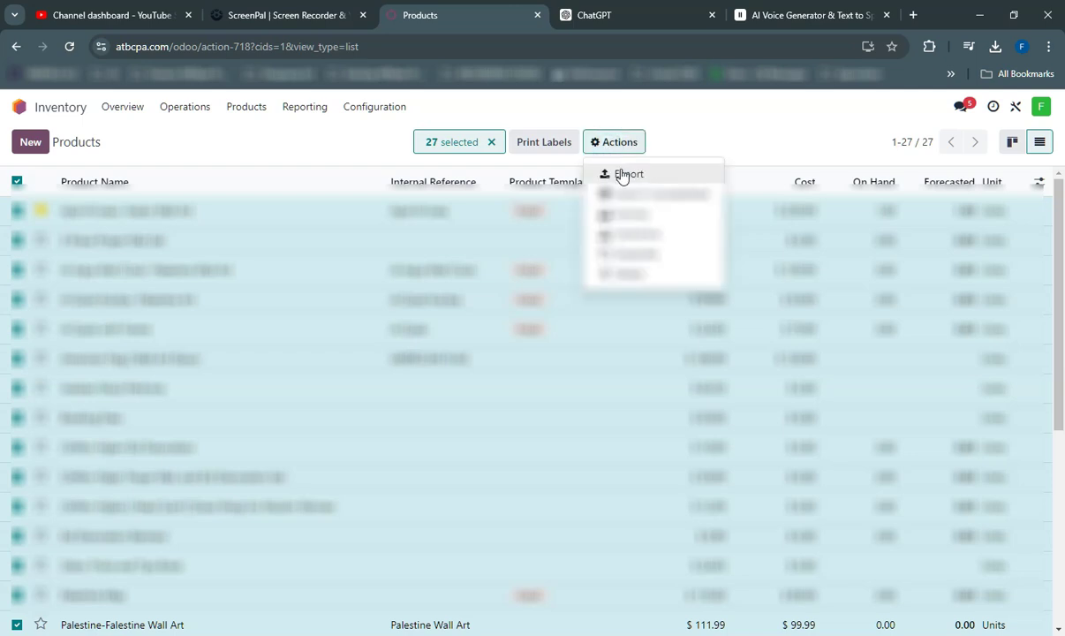
Start exporting the selected products and choose CSV as the export format.
left_click(623, 174)
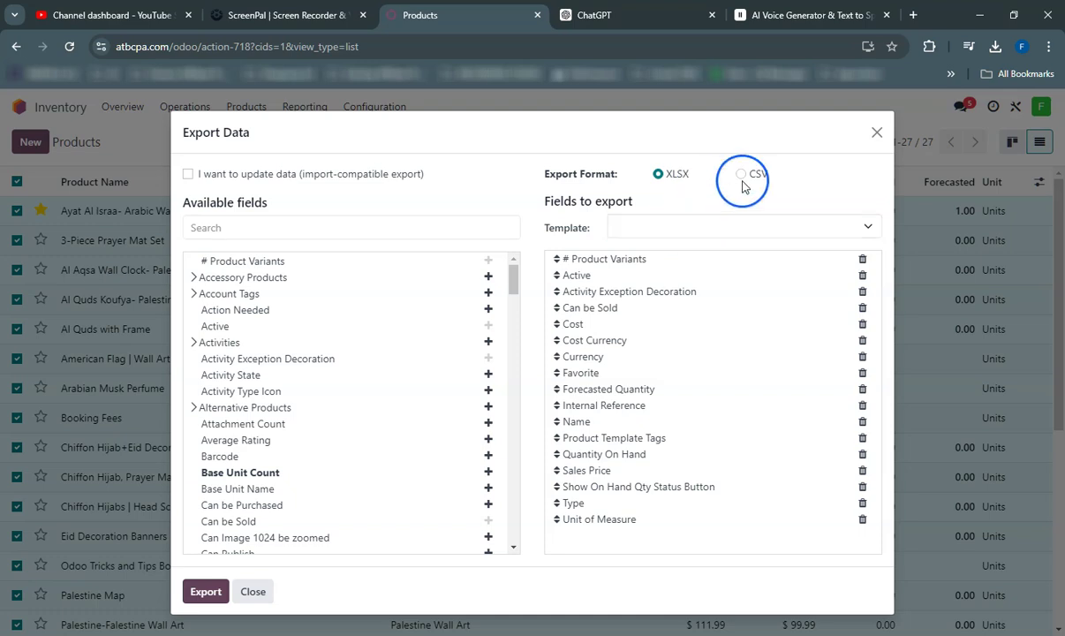
left_click(740, 174)
left_click(651, 176)
left_click(741, 174)
left_click(864, 227)
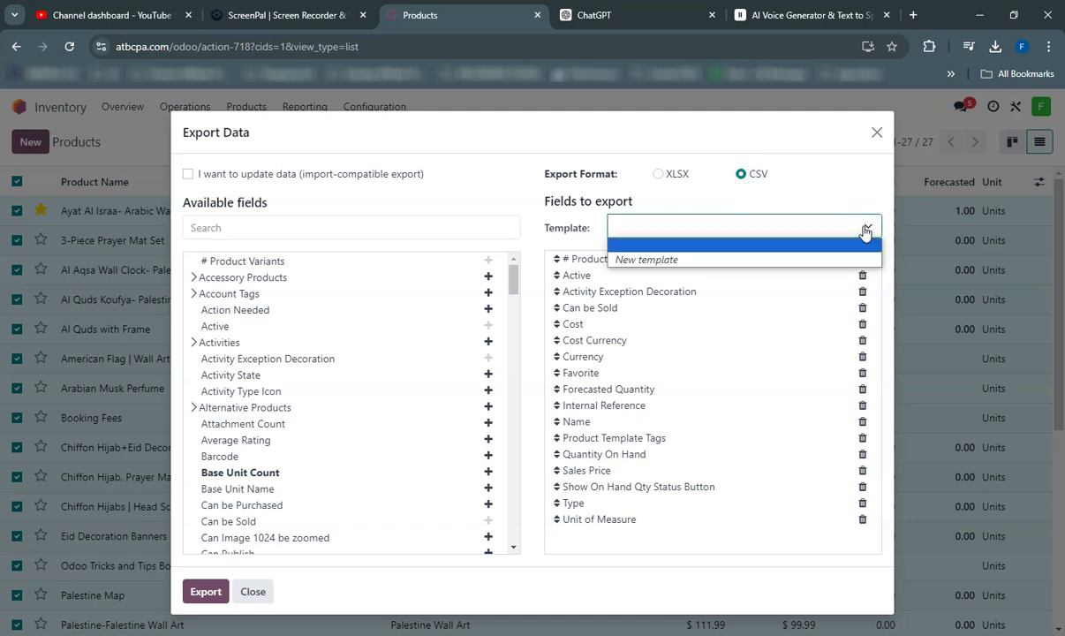
left_click(715, 250)
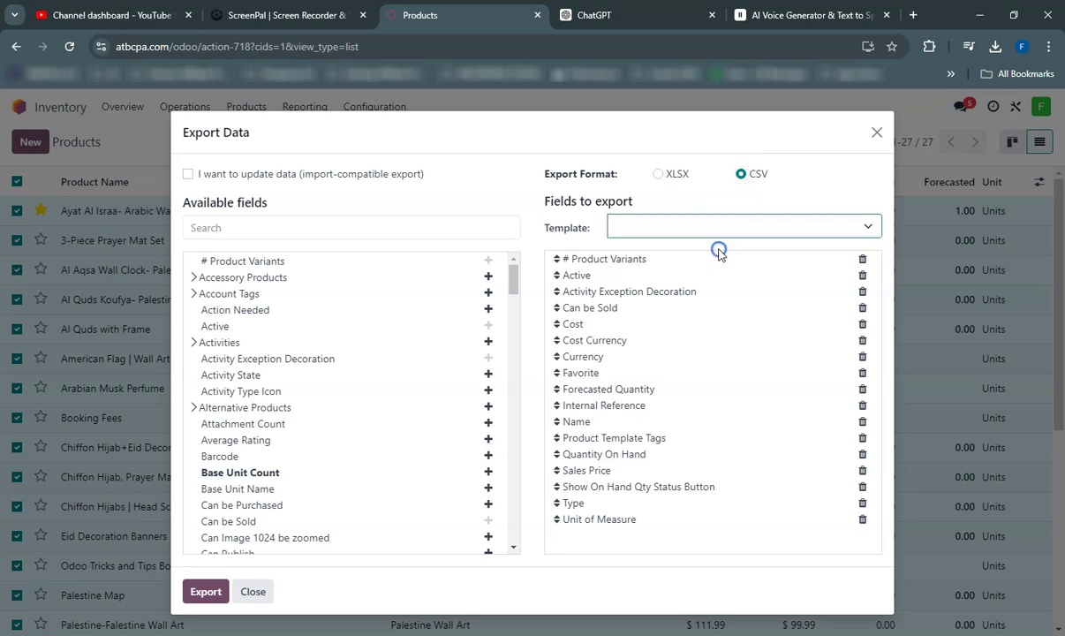
Remove unwanted export fields such as Product Variants, Active, Currency, Favorite, Type and Unit of Measure.
left_click(863, 259)
left_click(863, 260)
left_click(863, 259)
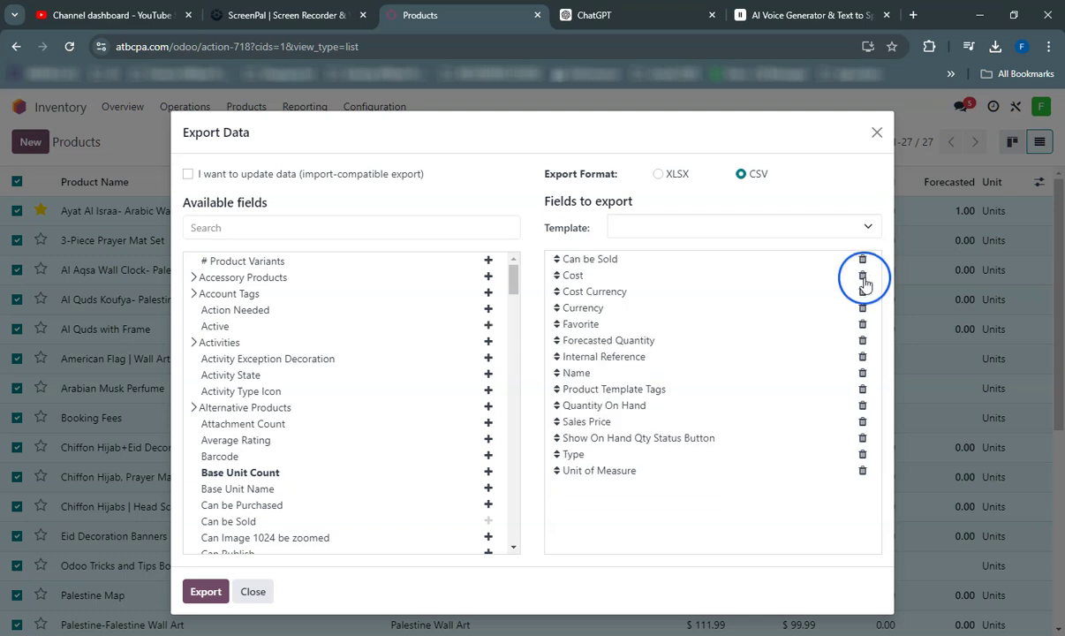
left_click(863, 260)
left_click(863, 275)
left_click(863, 276)
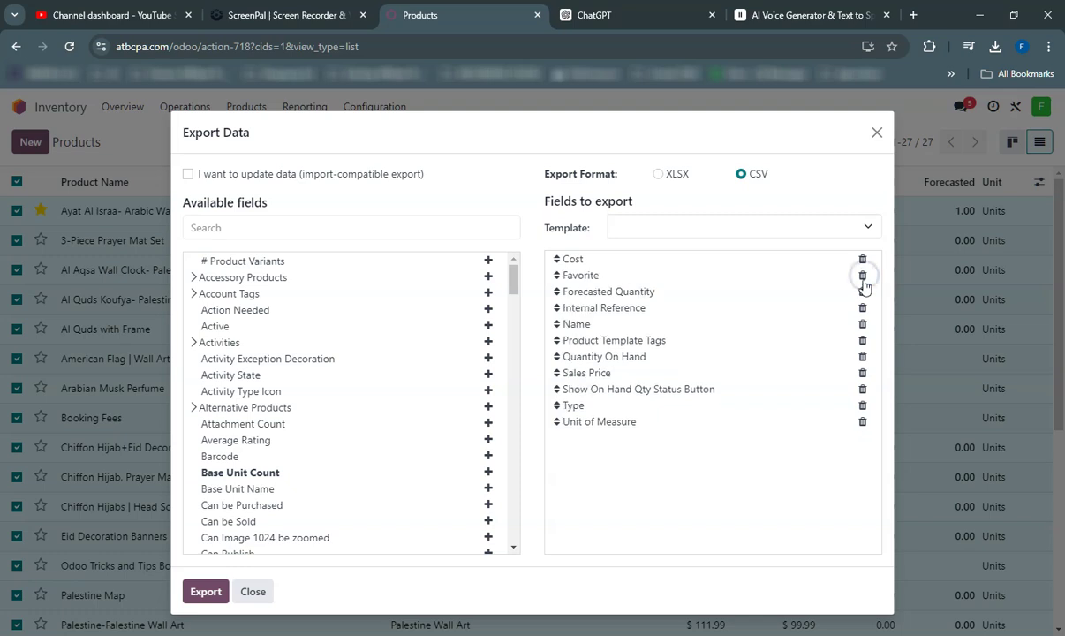
left_click(863, 276)
left_click(862, 277)
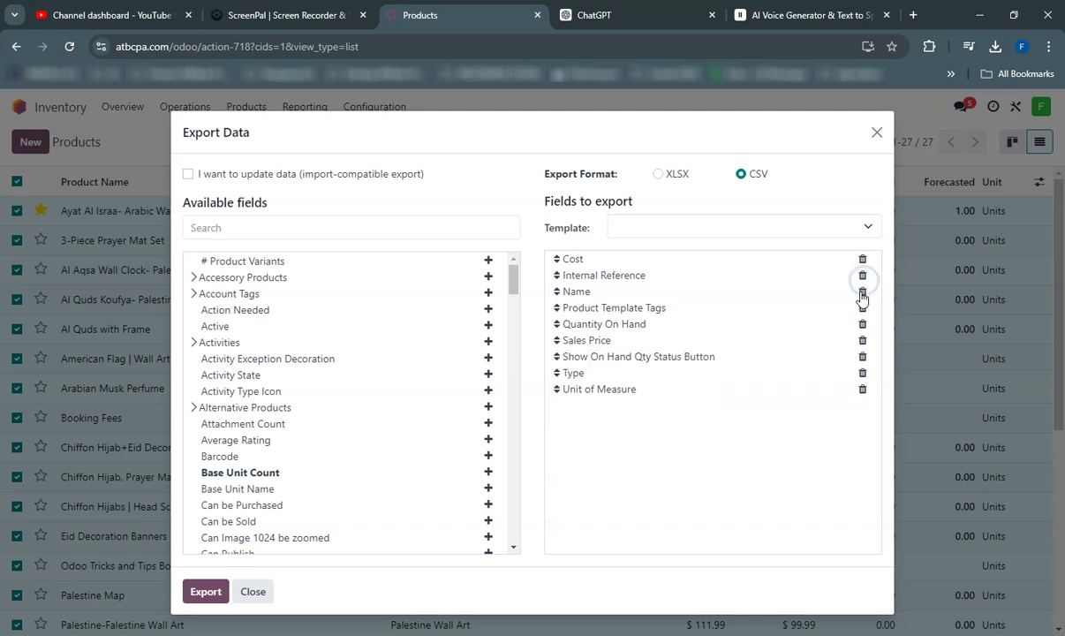
left_click(862, 304)
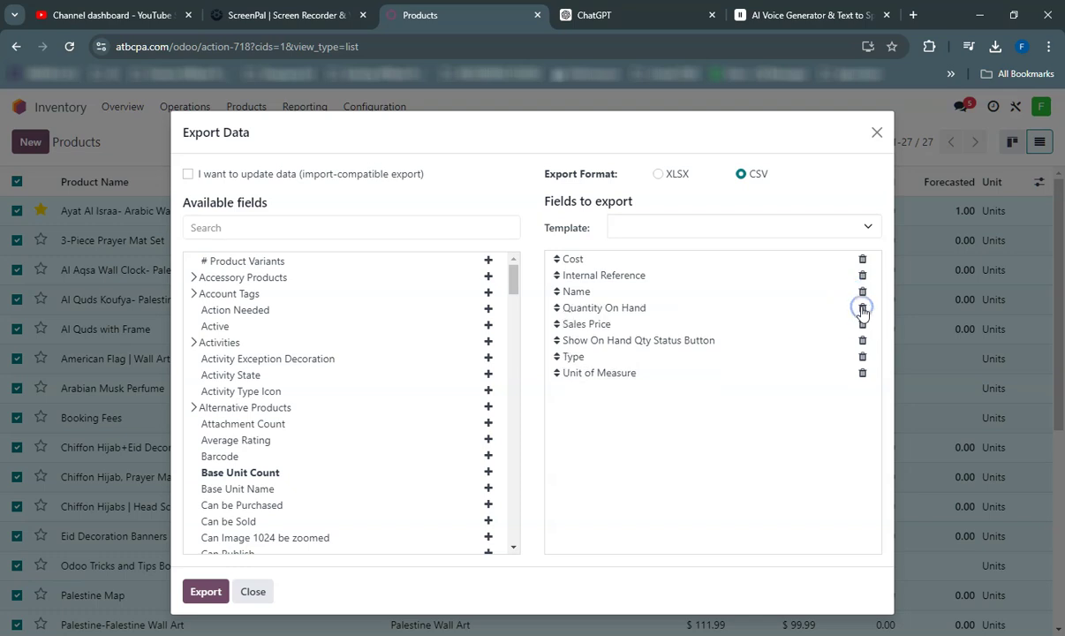
left_click(862, 357)
left_click(862, 357)
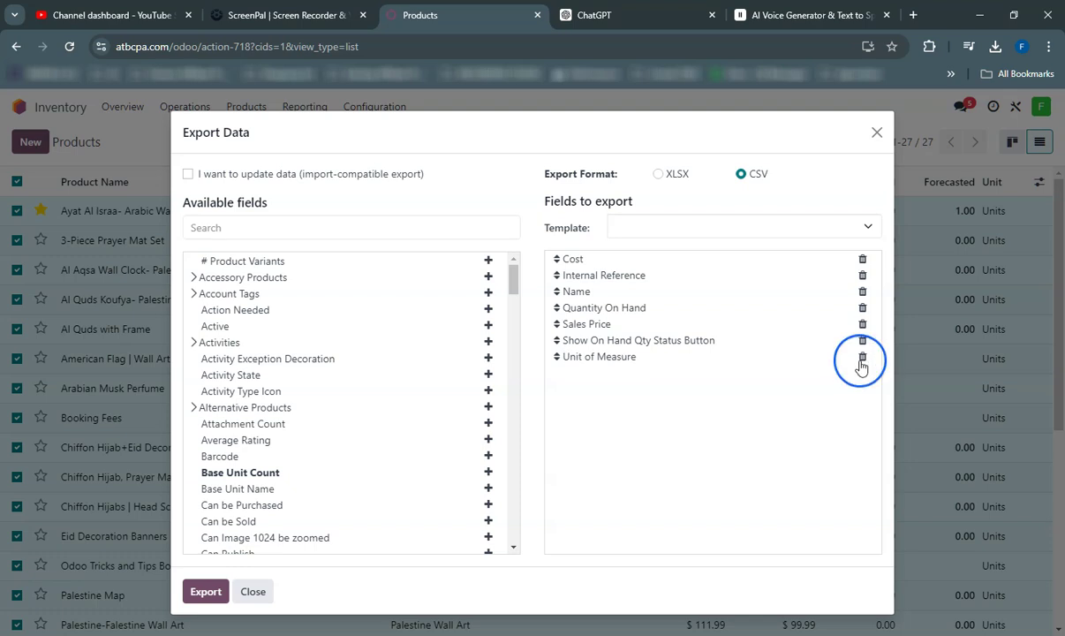
Search available fields for 'ID' and add the ID and External ID fields.
left_click(364, 227)
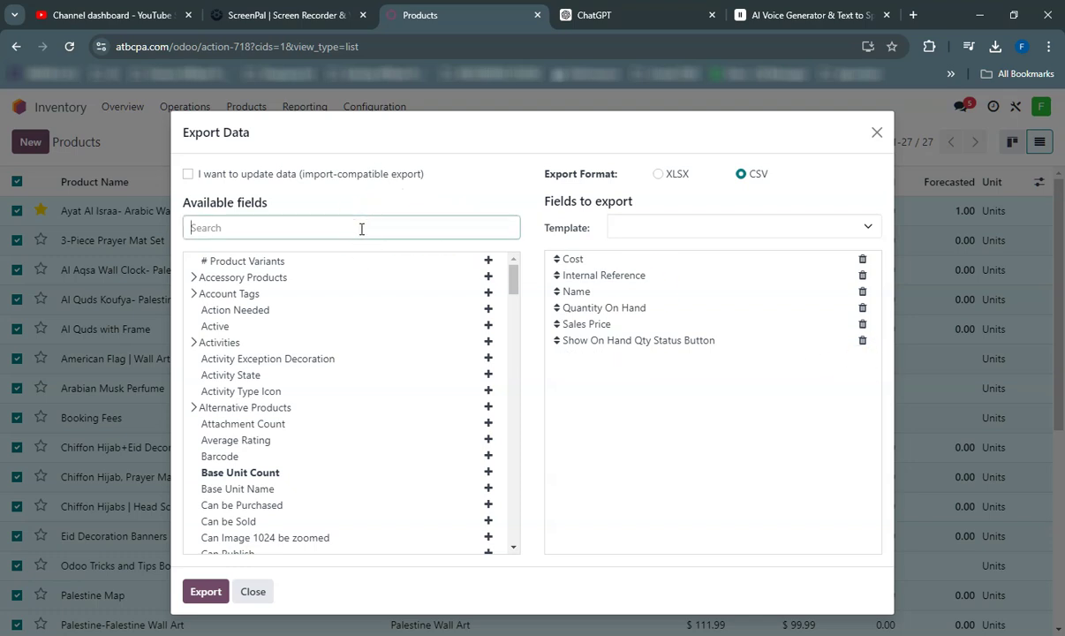
type("ID")
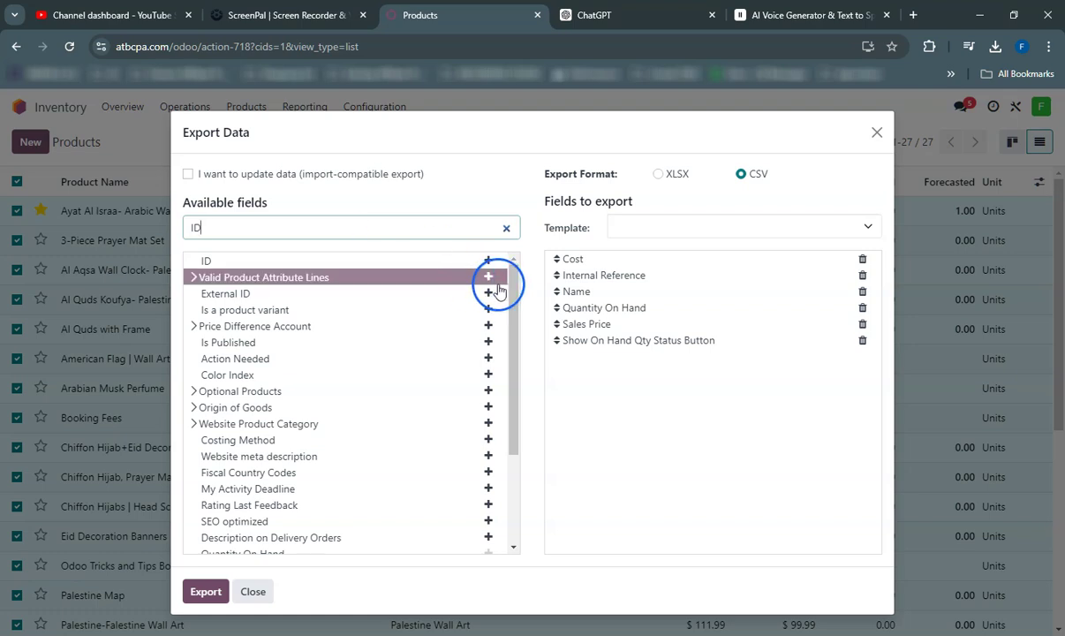
left_click(488, 262)
left_click(488, 294)
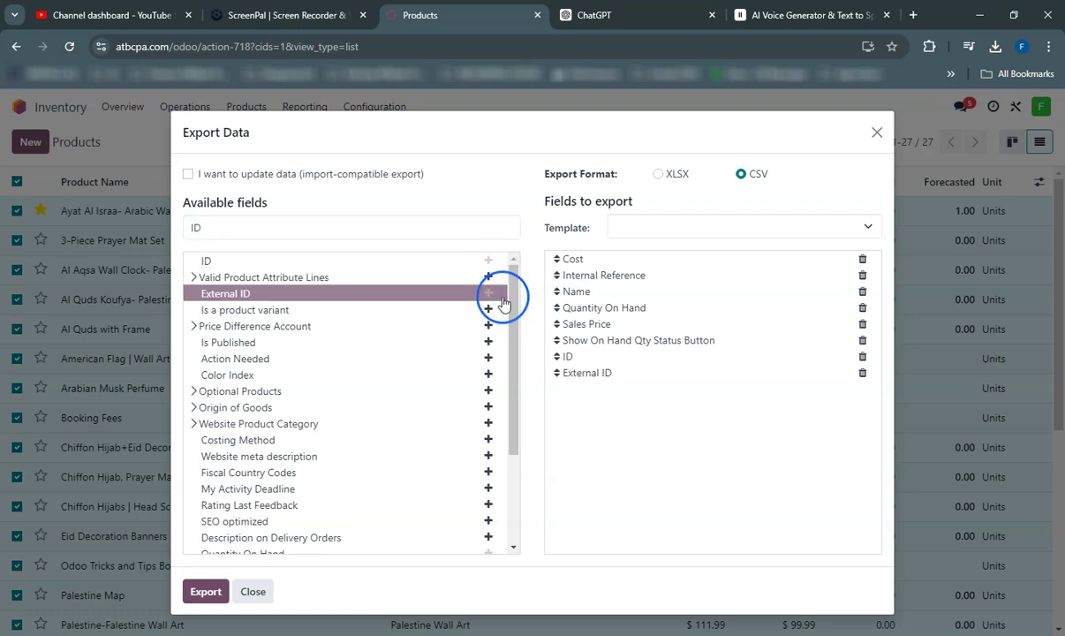
left_click(516, 307)
left_click_drag(518, 311, 505, 279)
left_click(821, 227)
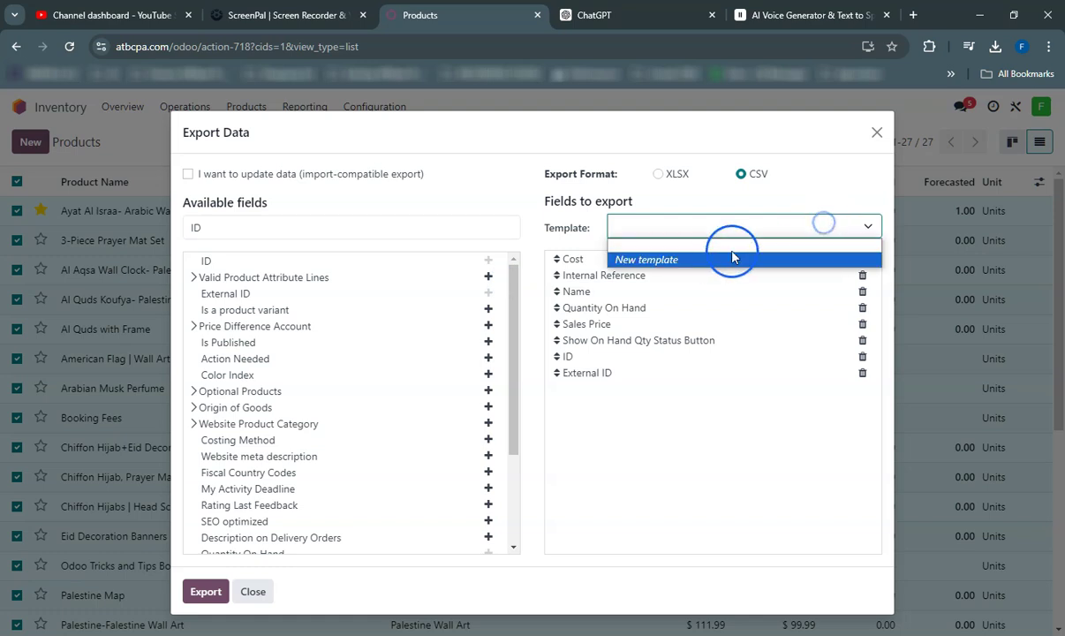
Save the fields as a new template named with date 7-30-2024, then export the CSV.
left_click(717, 258)
left_click(675, 232)
left_click(736, 206)
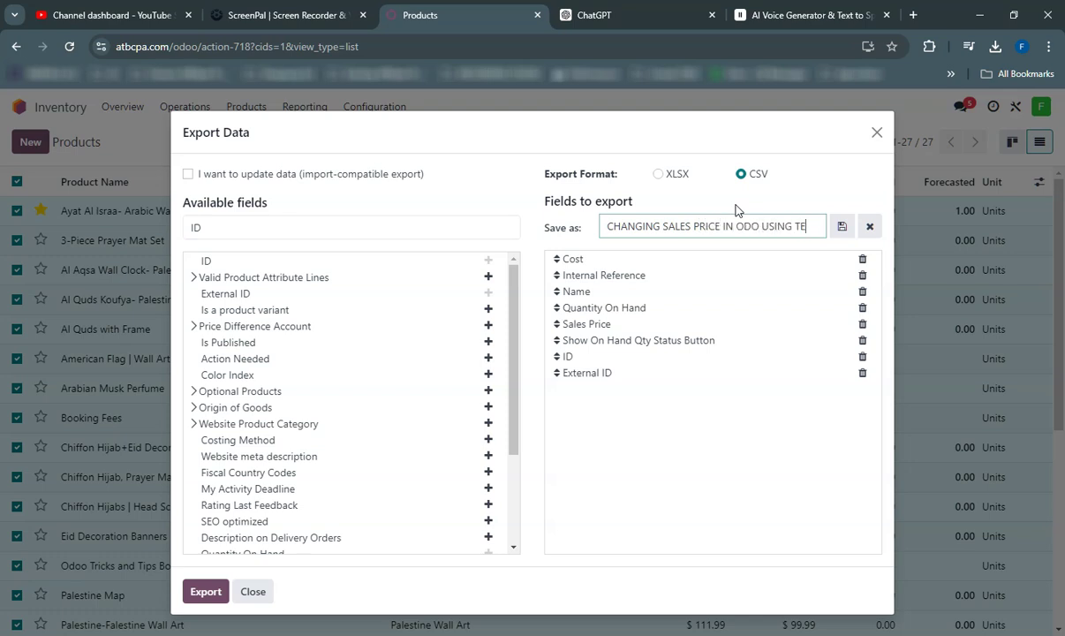
type("MPLATE")
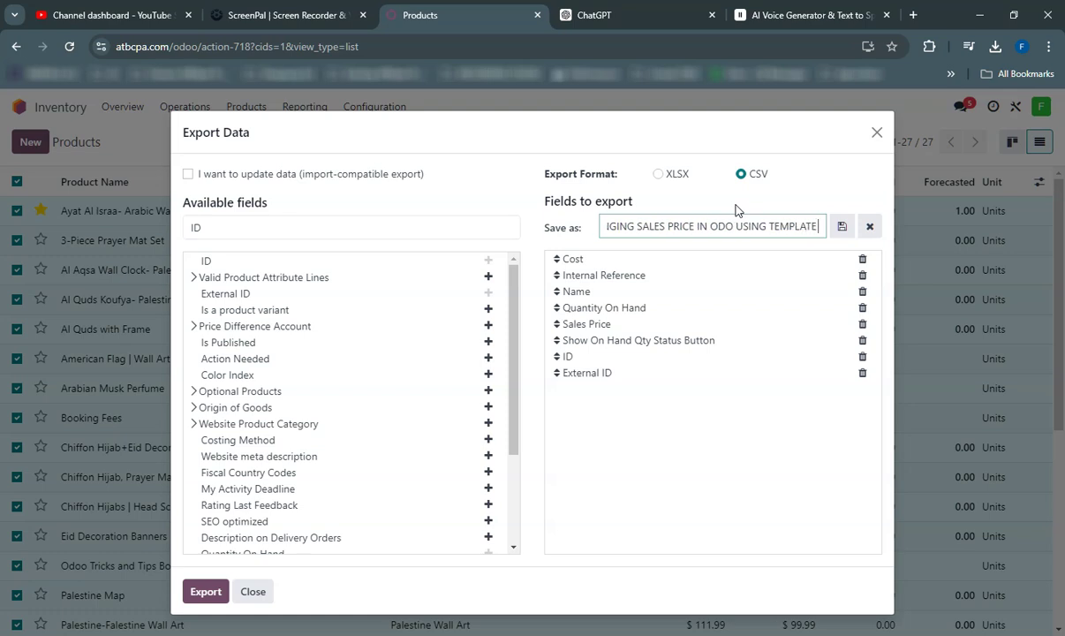
type(" : 7")
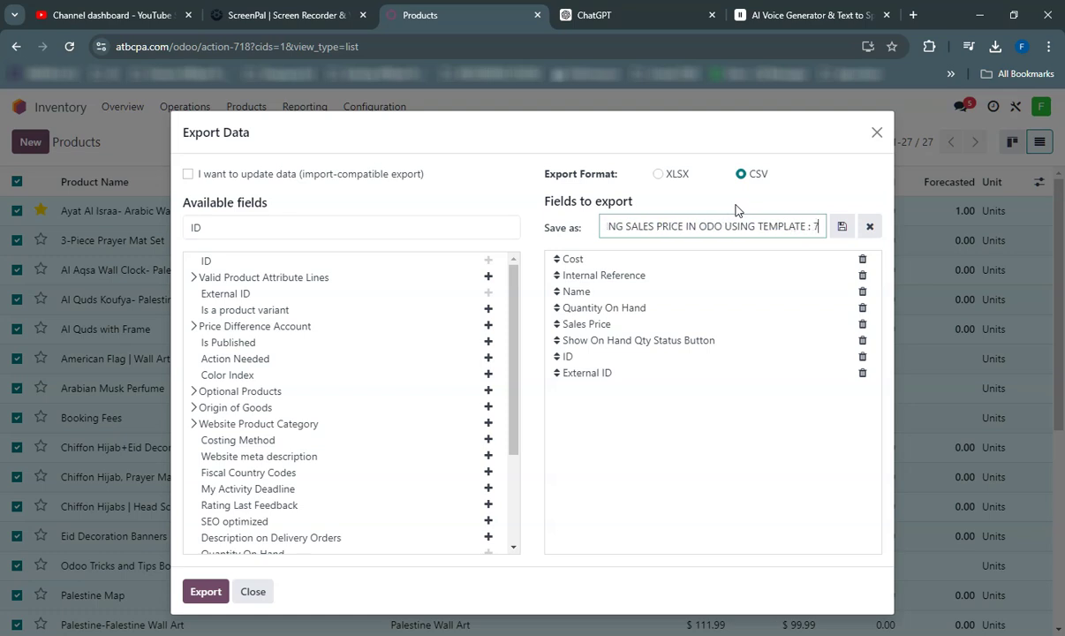
type("-30-2024")
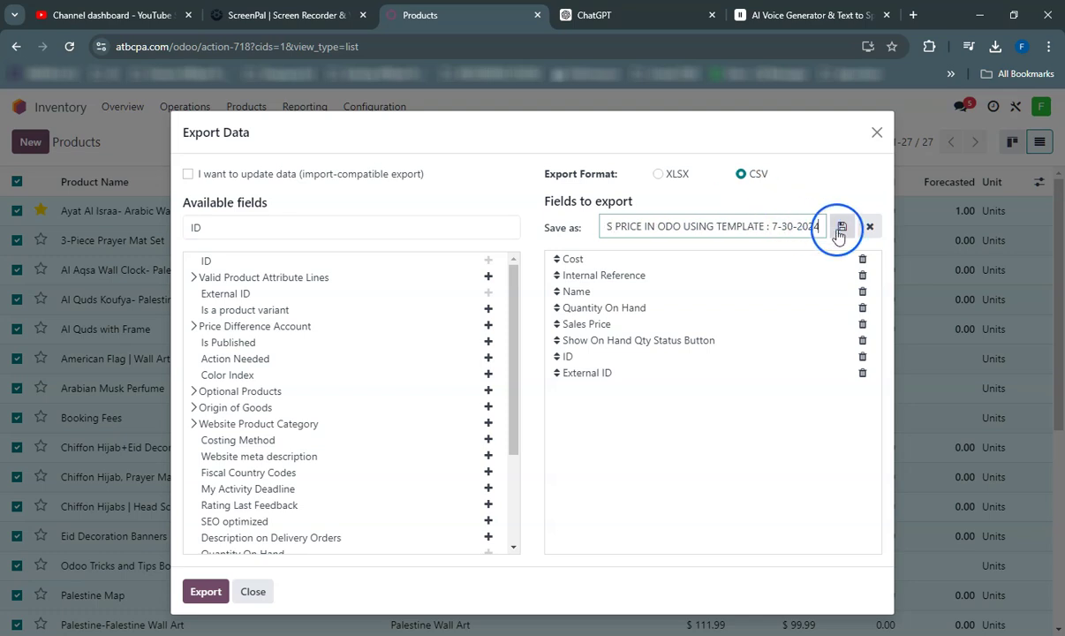
left_click(842, 227)
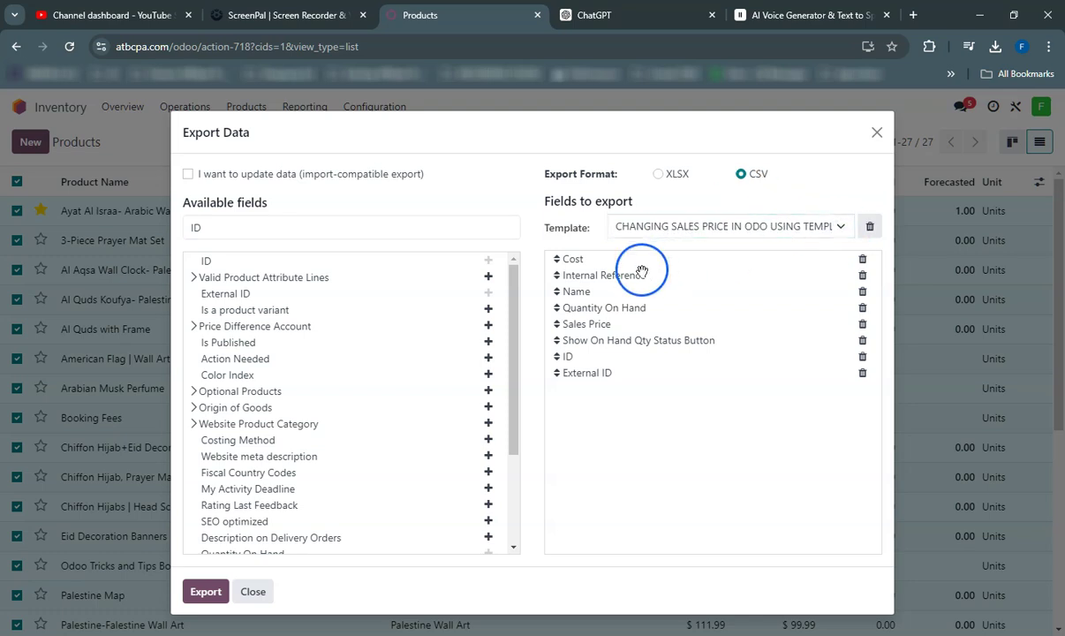
left_click(212, 592)
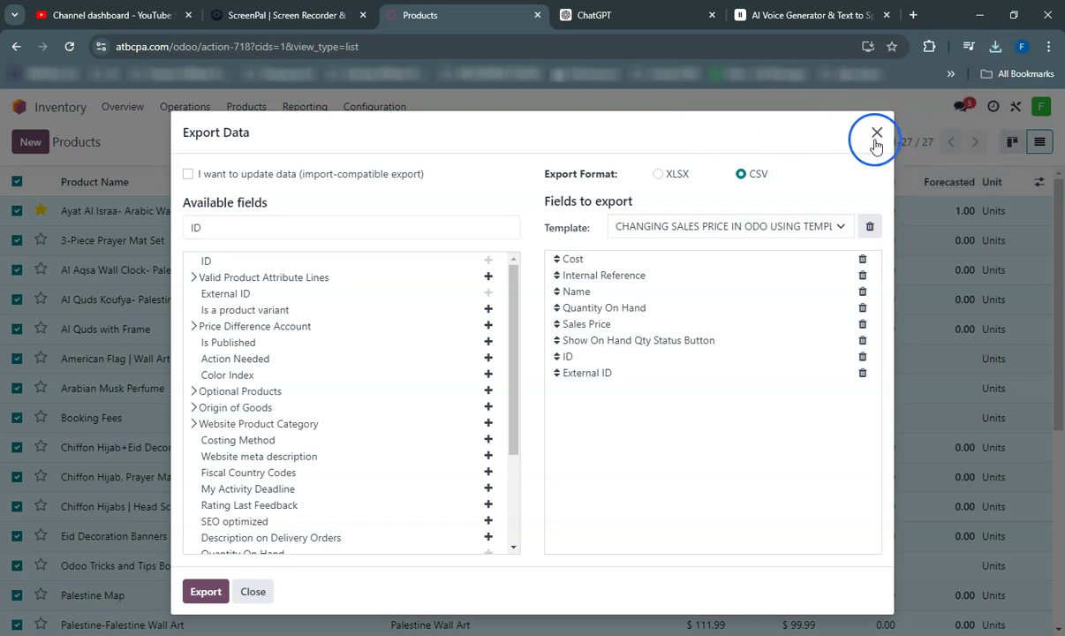
left_click(876, 134)
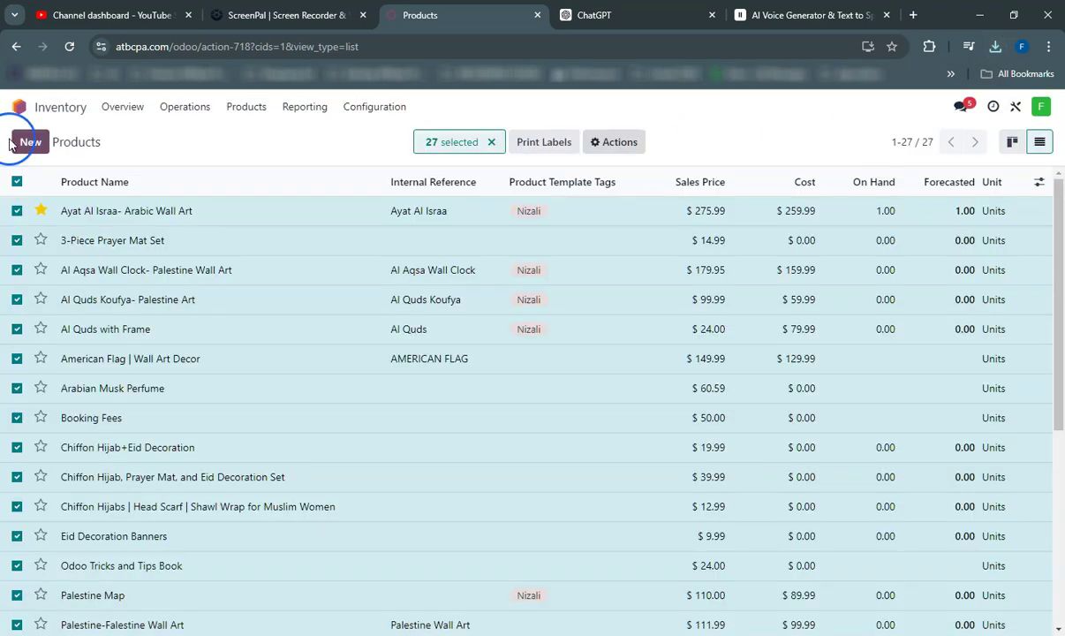
Open Sales / Products / Products unfiltered in list view with all 27 products selected.
left_click(20, 113)
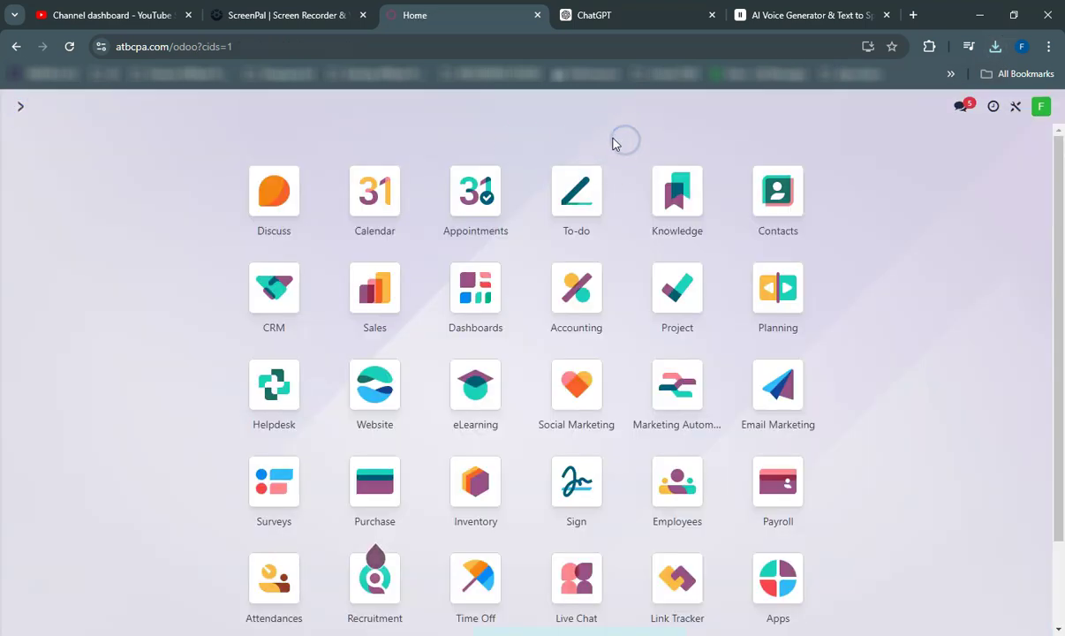
type("PRODUCTS")
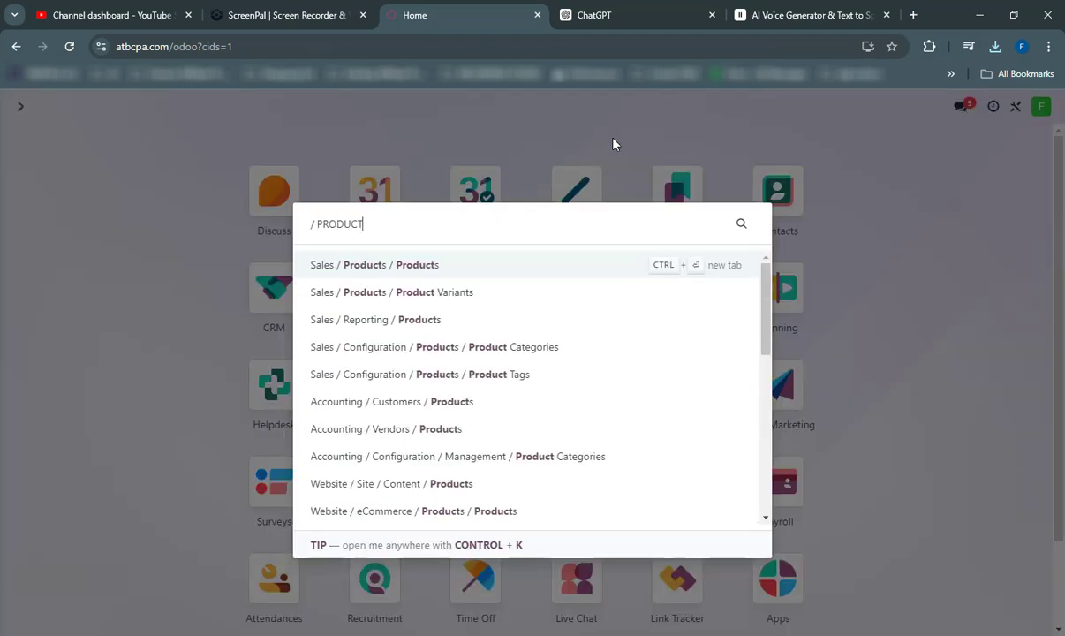
left_click(428, 265)
left_click(461, 142)
left_click(1014, 141)
left_click(13, 185)
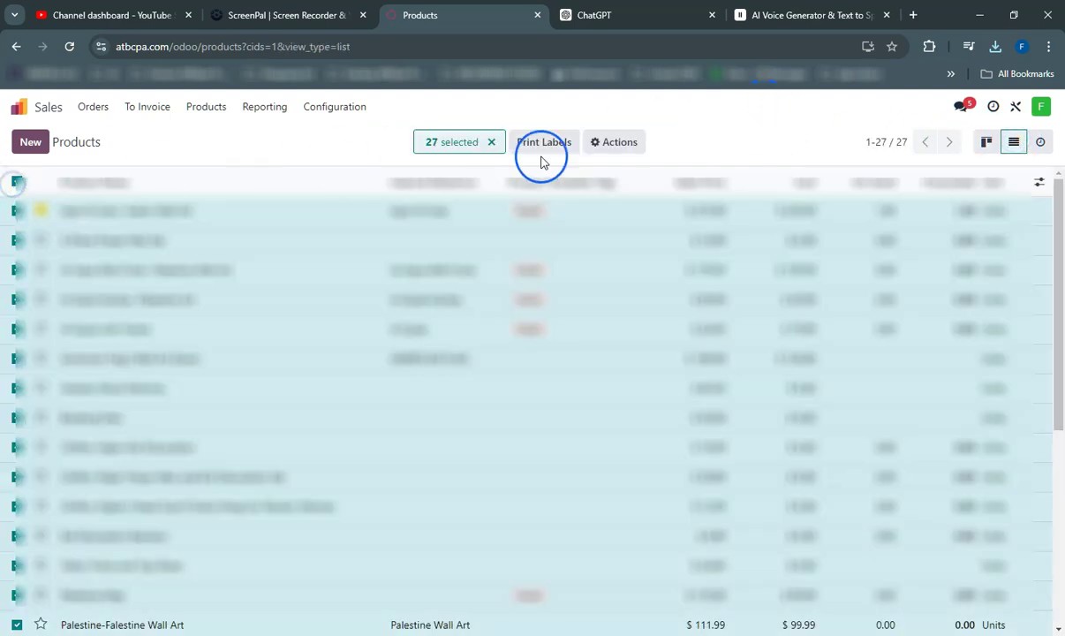
Load the saved export template in the Export dialog to confirm its fields, then close it.
left_click(628, 145)
left_click(663, 171)
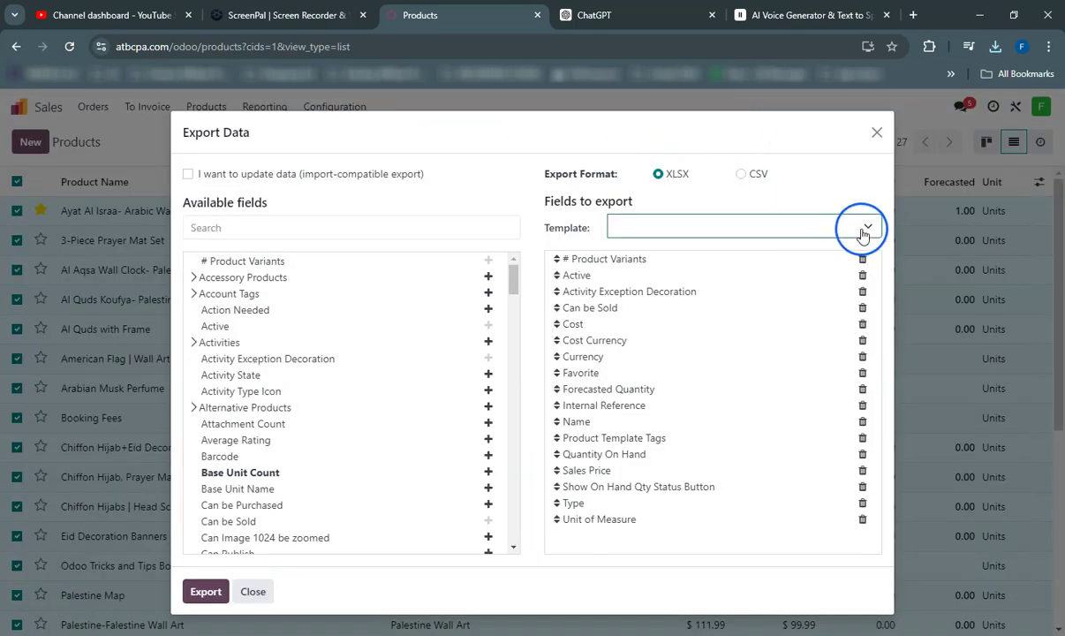
left_click(861, 227)
left_click(742, 253)
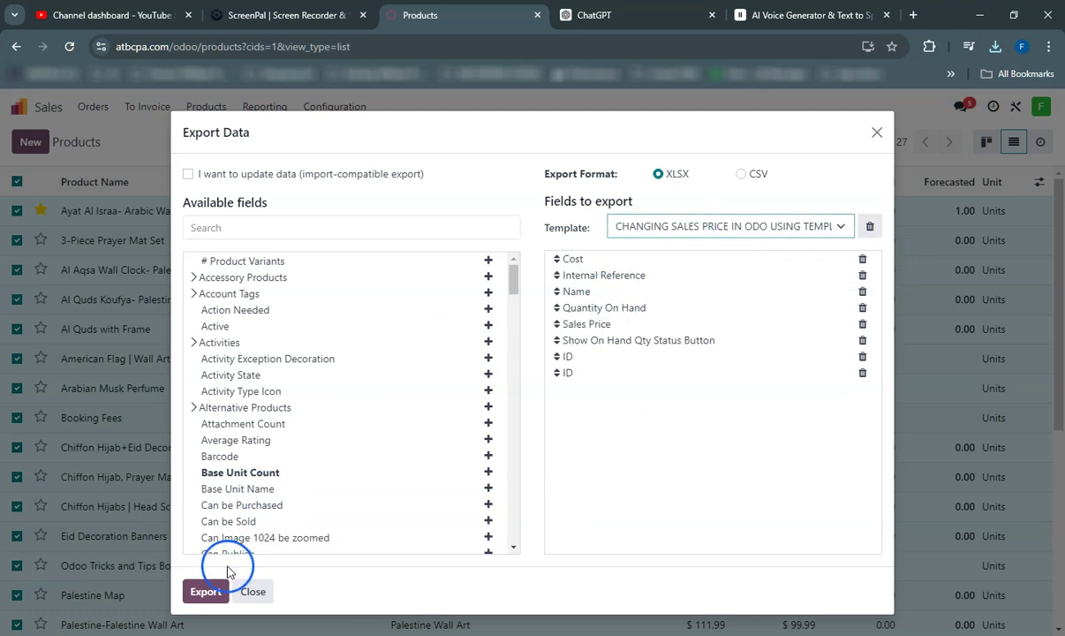
left_click(877, 133)
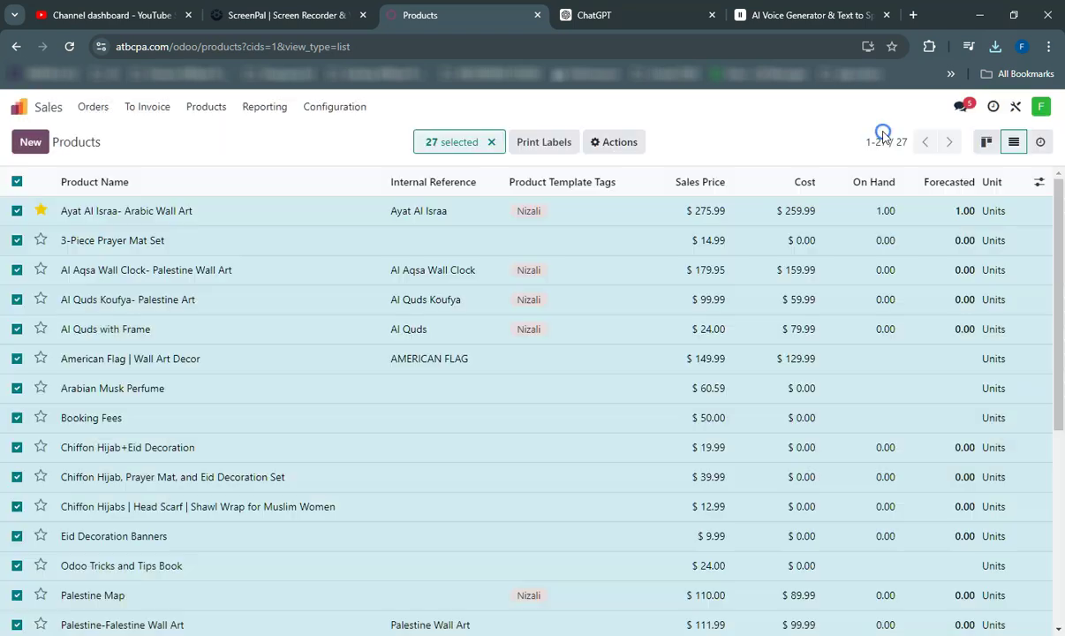
In a new browser tab, go to Google Sheets and create a blank spreadsheet.
left_click(915, 16)
left_click(419, 45)
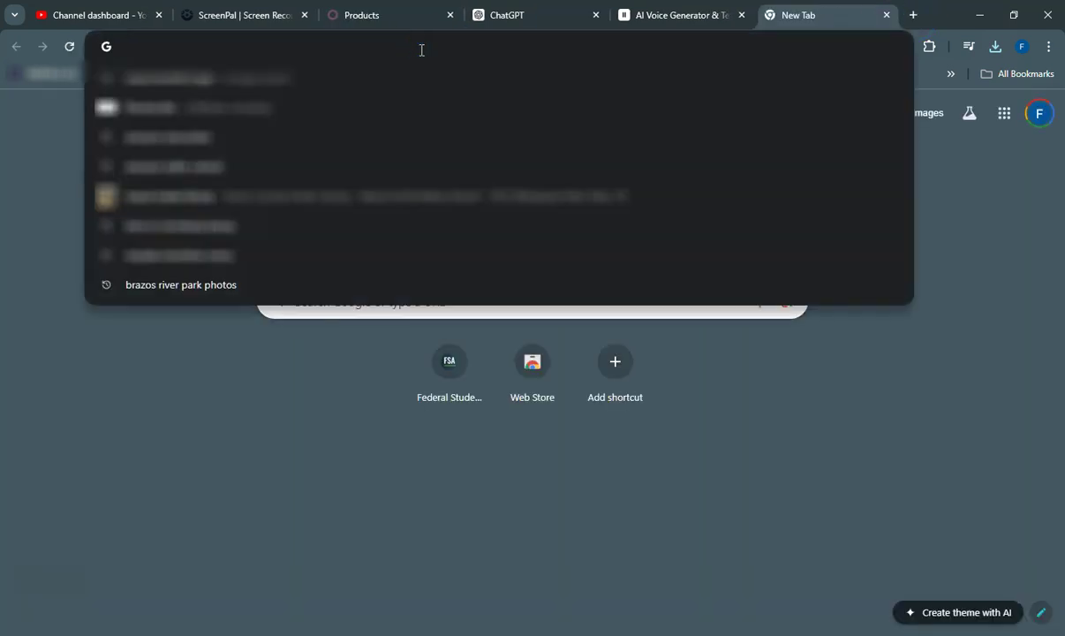
type("GOOGLE SHEETS")
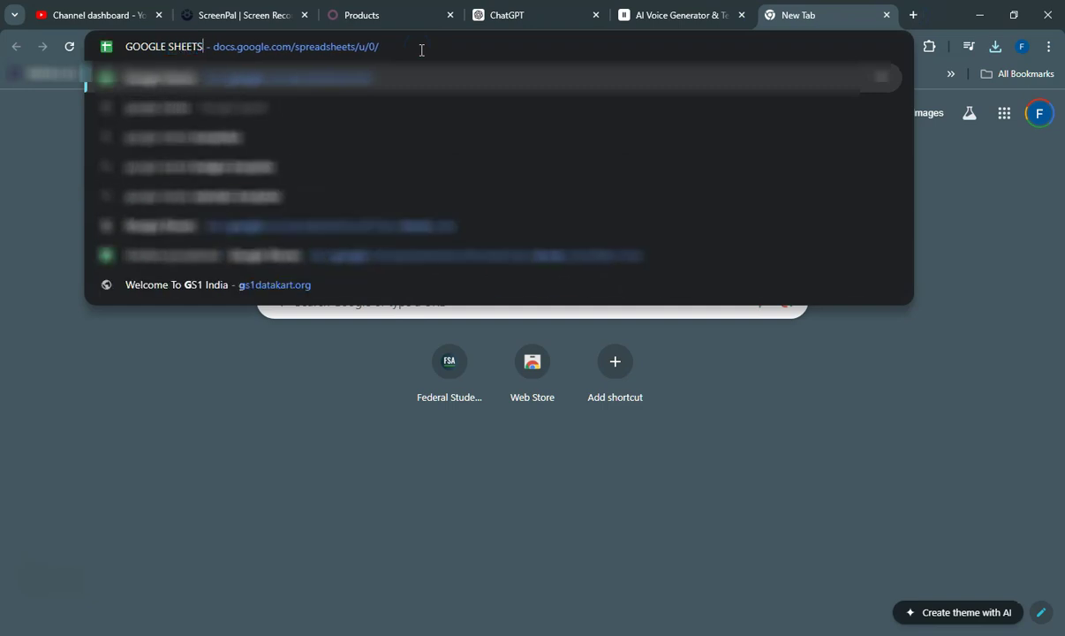
key("Return")
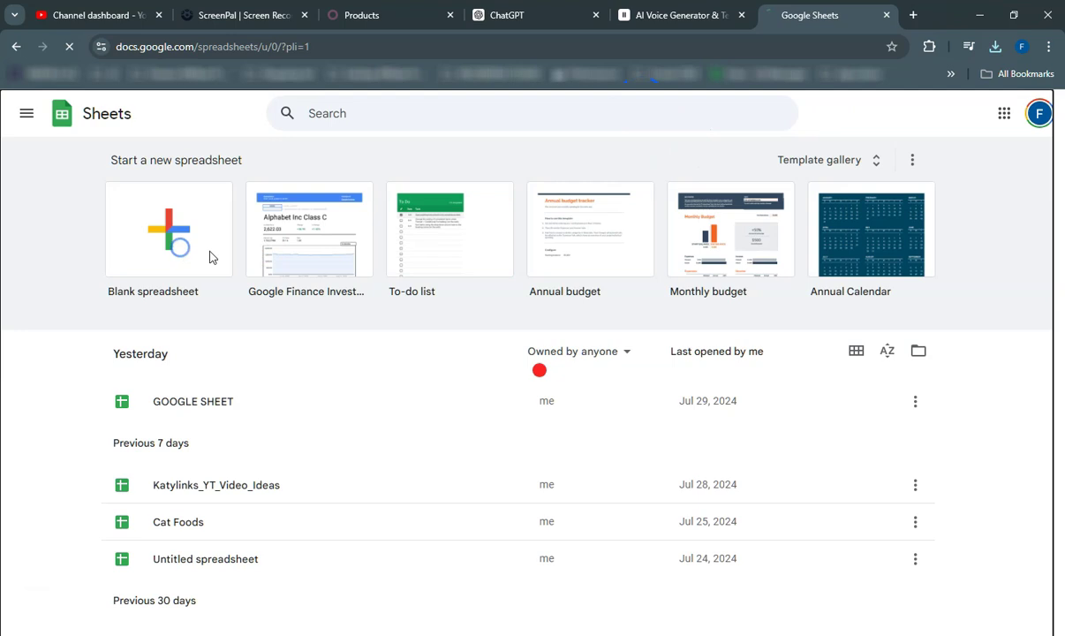
left_click(395, 255)
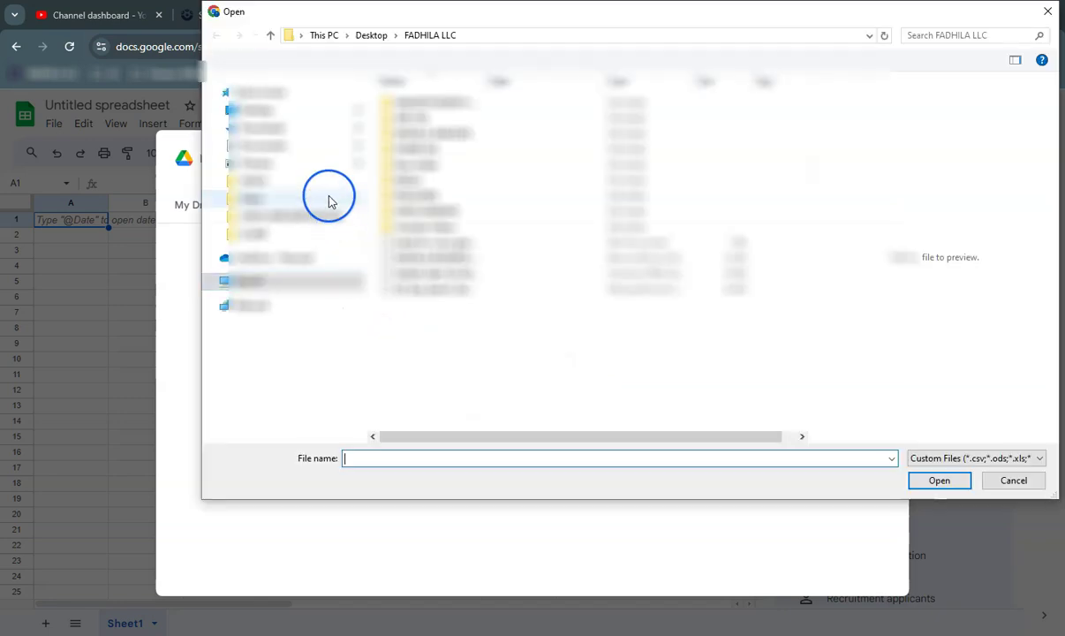
Upload the Product CSV file from the Downloads folder for import.
left_click(278, 131)
left_click(524, 165)
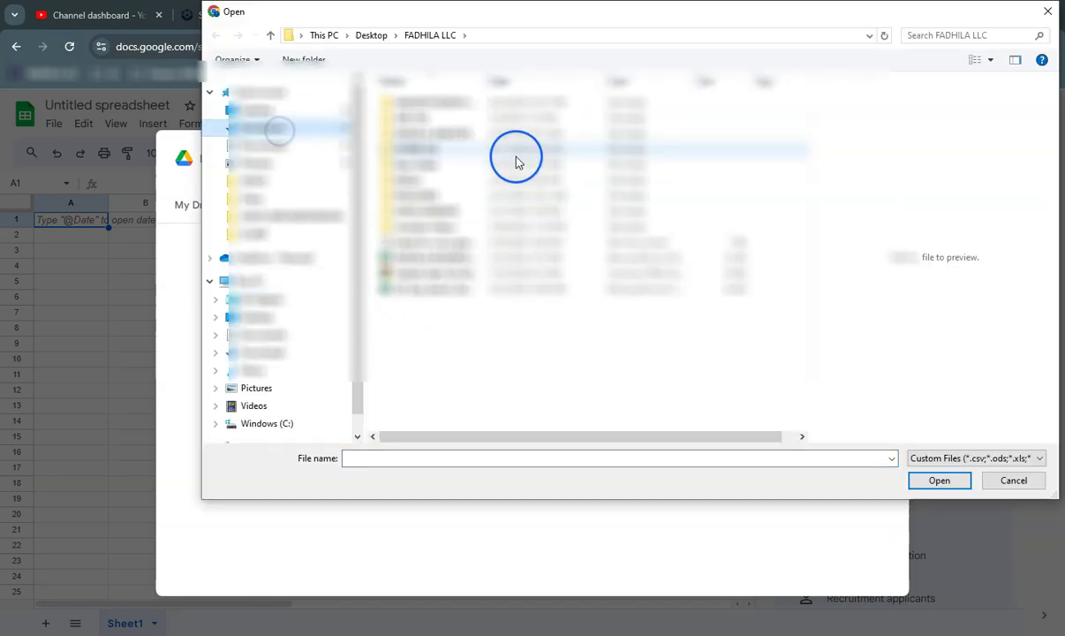
left_click(279, 132)
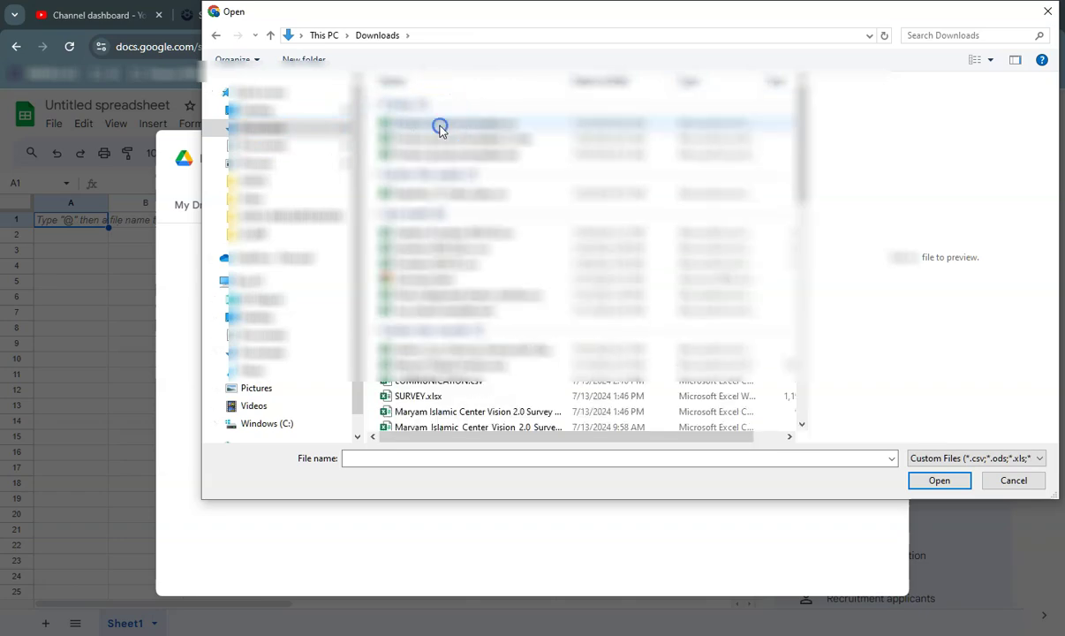
left_click(440, 129)
Import the CSV data, appending it to the current sheet, and close the Tables panel.
left_click(940, 479)
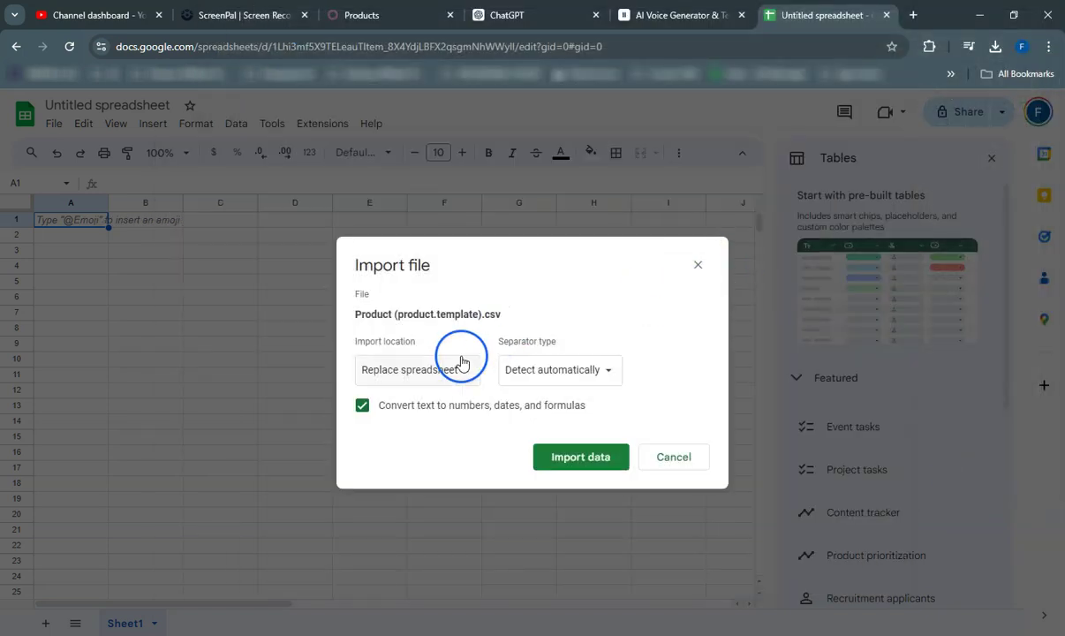
left_click(446, 371)
left_click(442, 416)
left_click(557, 452)
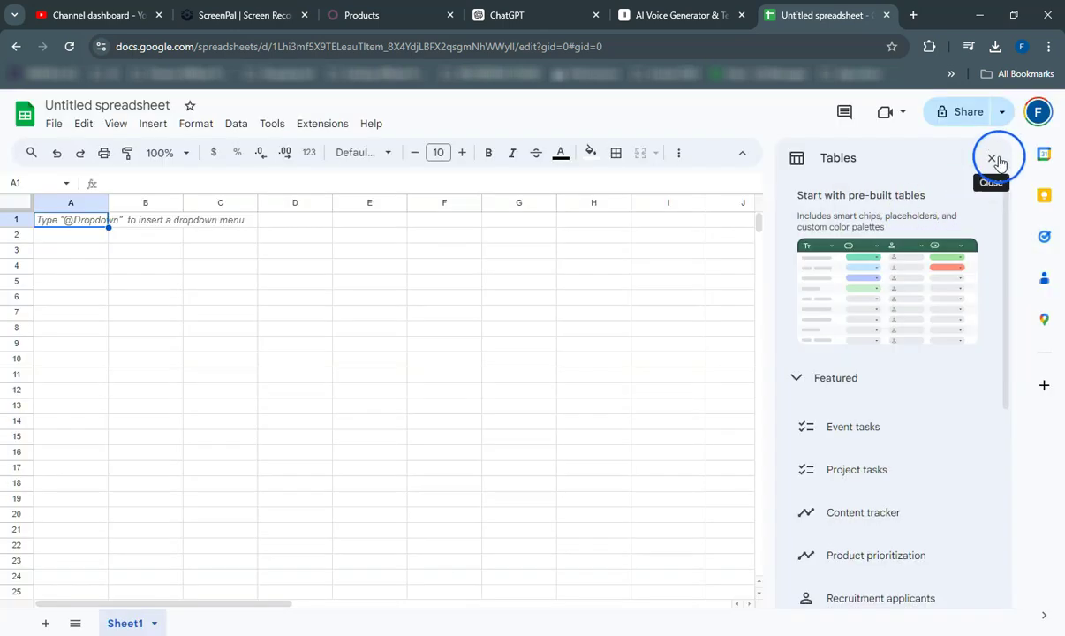
left_click(993, 161)
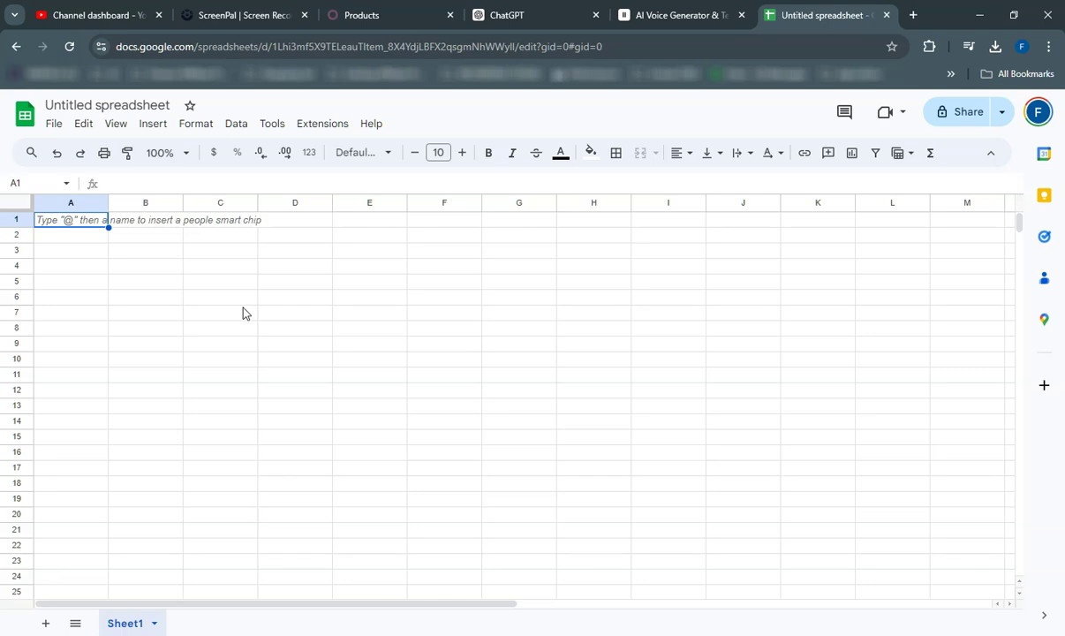
Check the imported quantities and sales prices 275.99, 14.99 and 179.95.
left_click(329, 298)
left_click(390, 237)
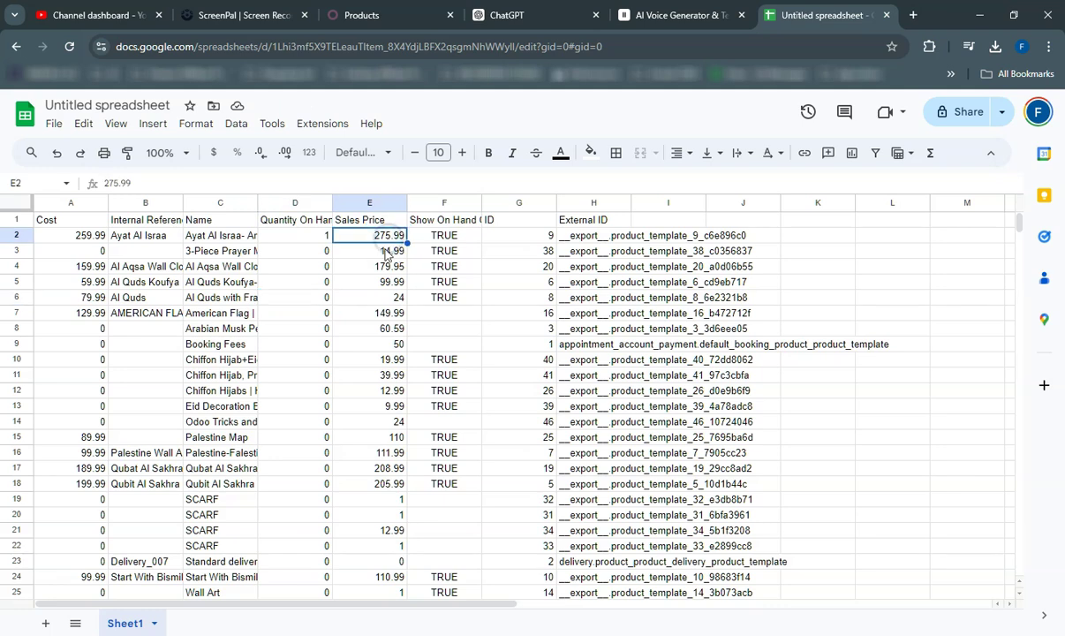
left_click(387, 252)
left_click(393, 267)
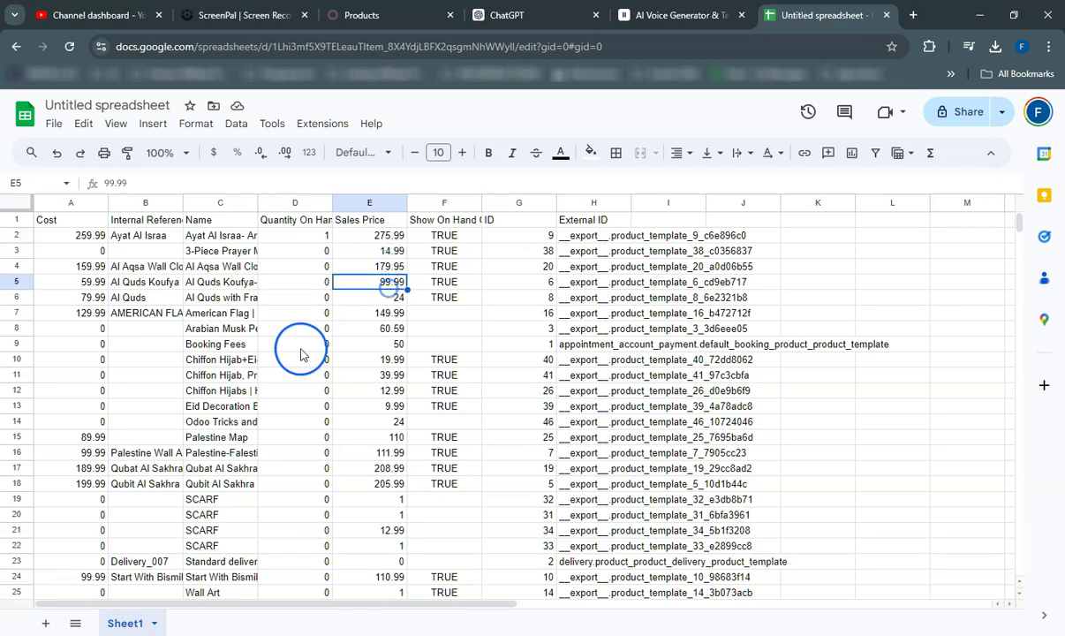